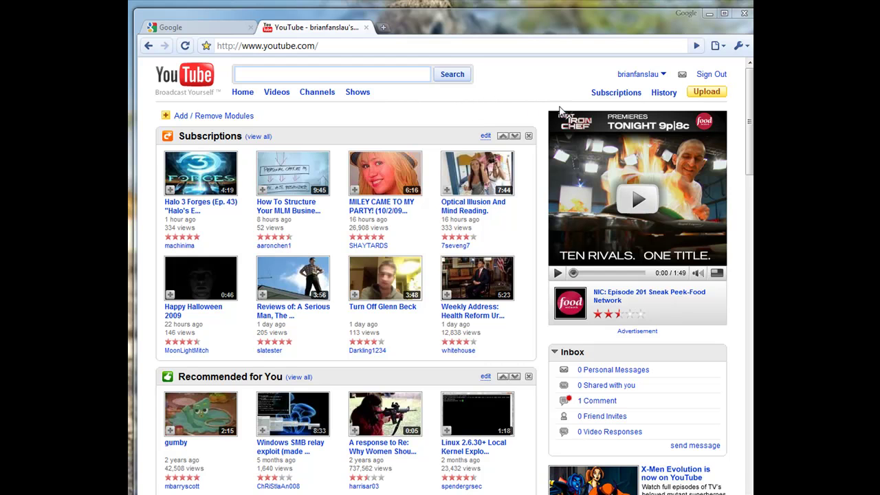
- Upload Propeller Bookmarking Overview.mp4 from the ALX > Propeller Bookmarking Overview folder
left_click(705, 91)
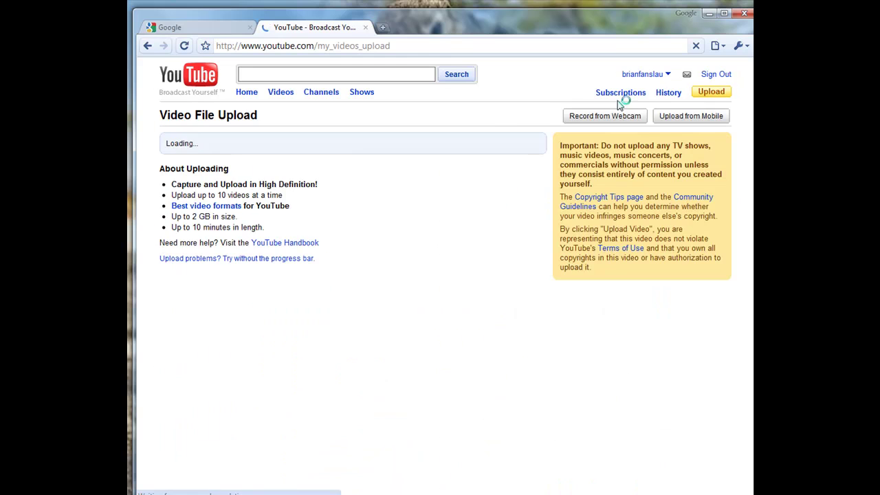
left_click(496, 154)
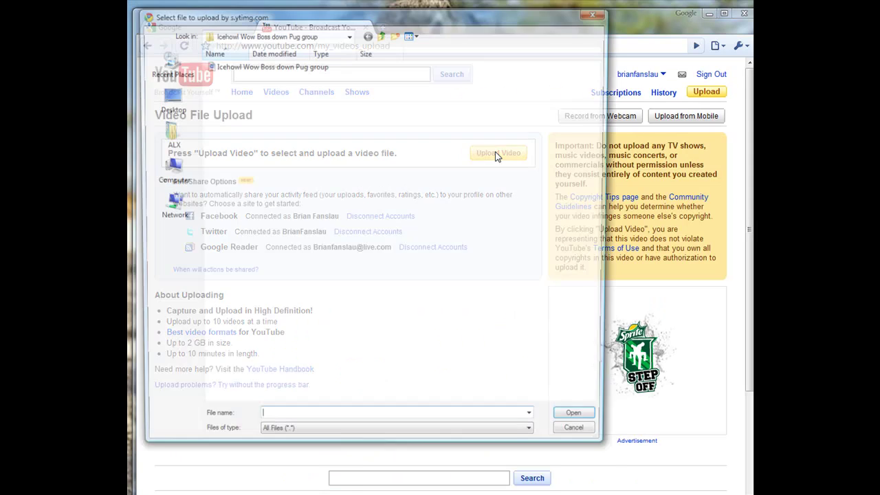
left_click(381, 35)
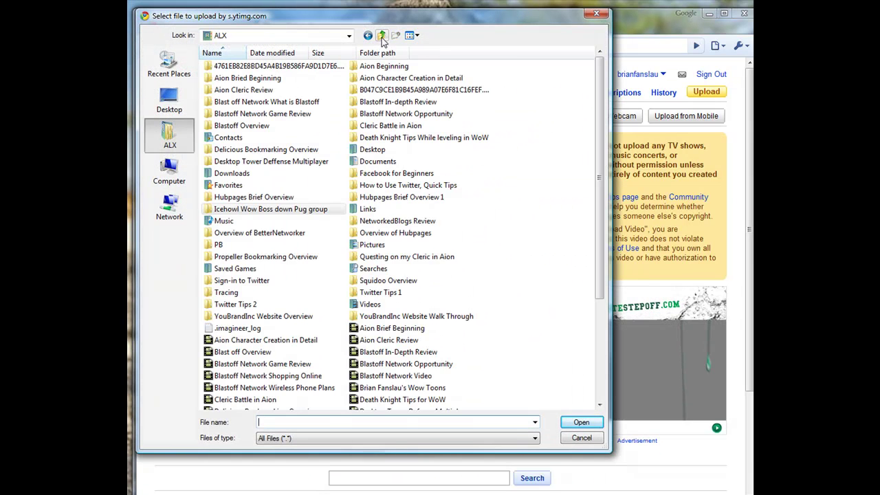
left_click(176, 108)
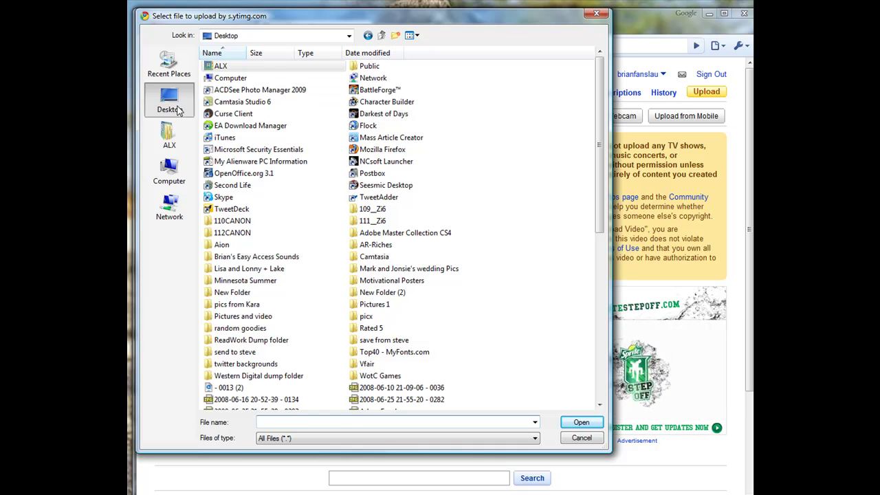
left_click(596, 14)
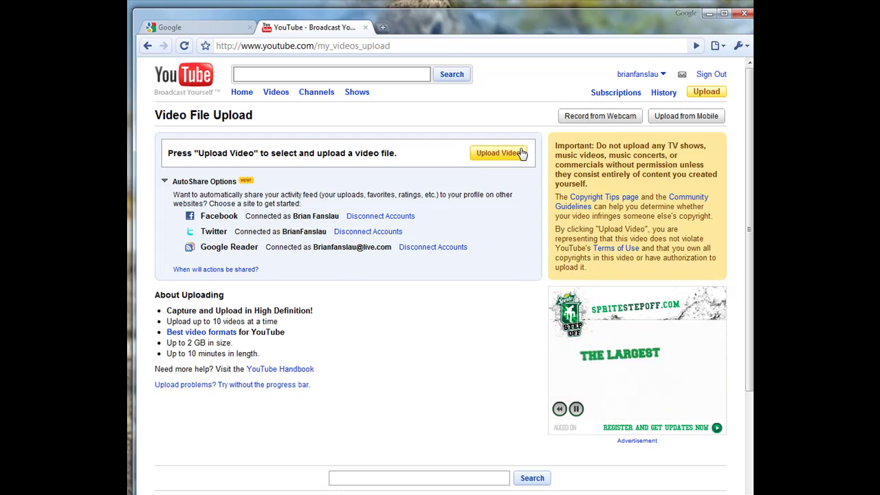
left_click(499, 153)
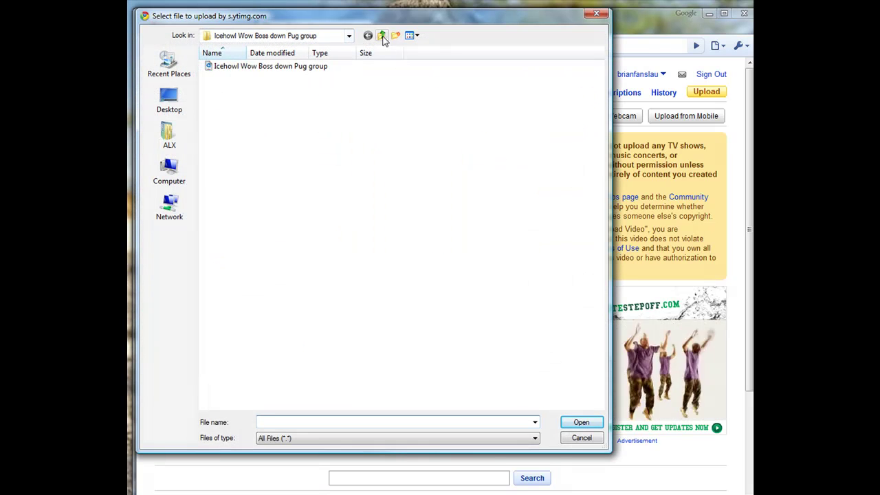
left_click(382, 36)
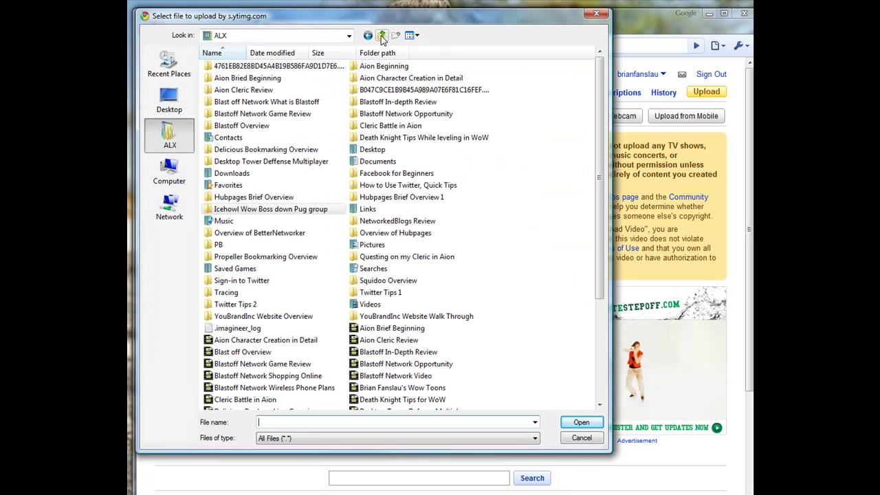
double_click(261, 257)
left_click(279, 68)
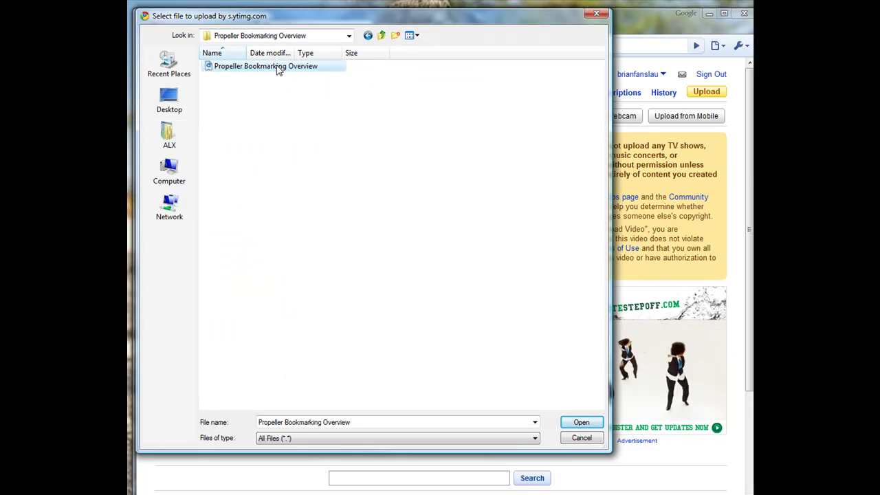
left_click(580, 422)
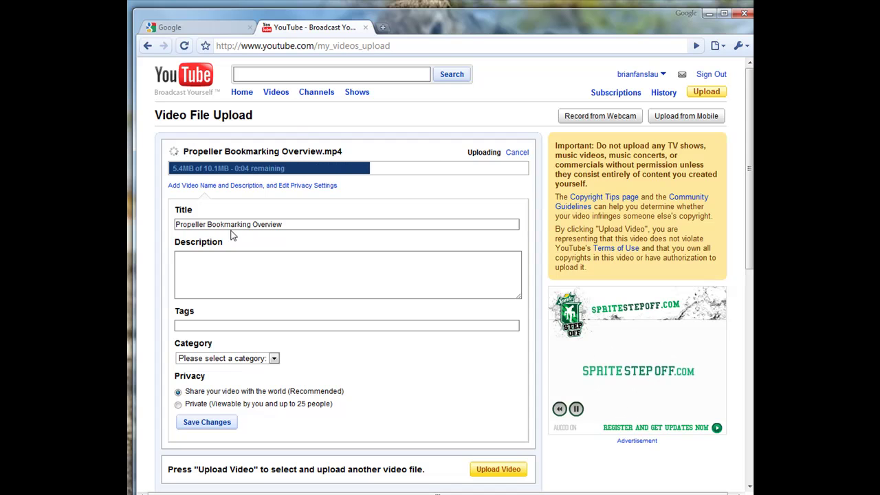
- Enter description 'Propeller Bookmarking Overview and Brief Synaps' and tags Propeller Bookmarking, Propeller Training, Propeller Tutorial
left_click(224, 265)
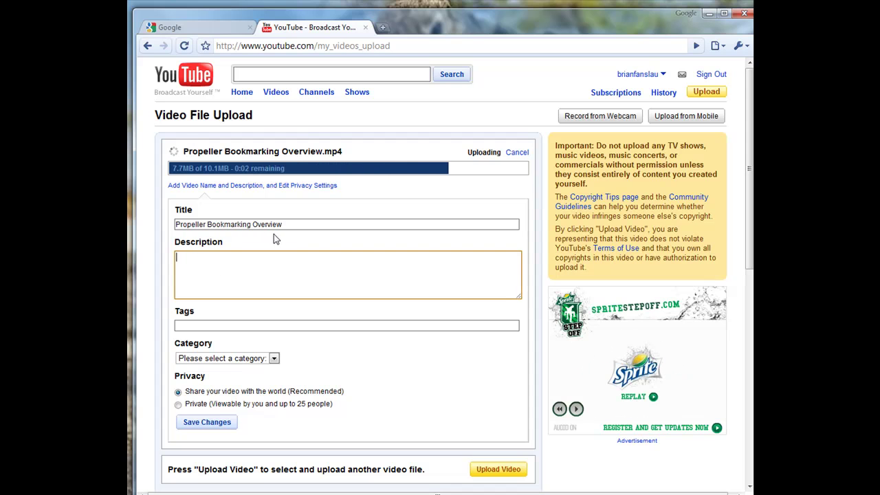
type("Pro")
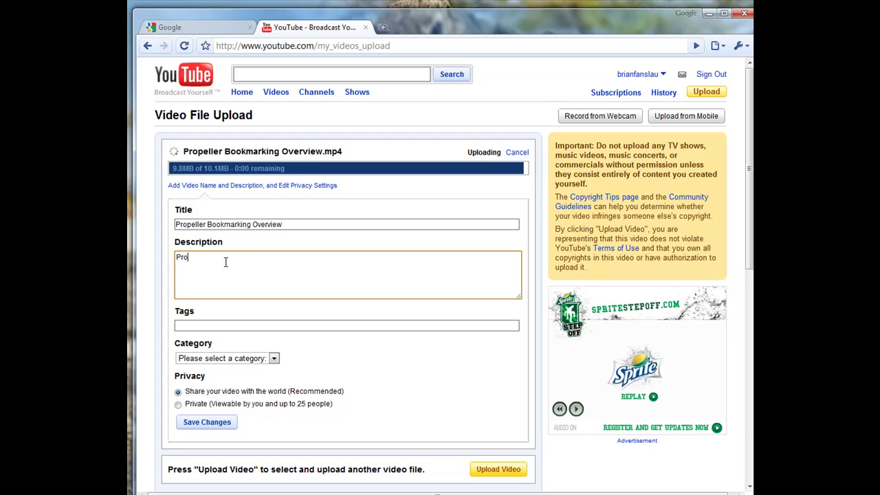
type("pell")
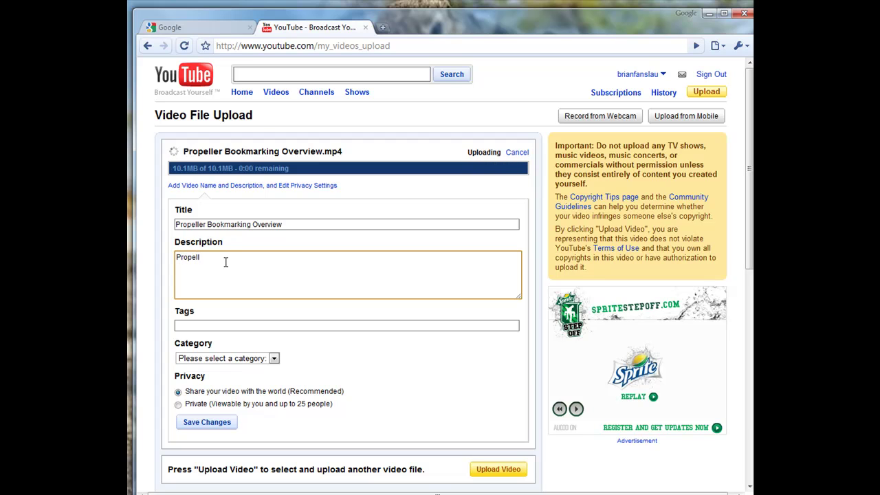
type("er B")
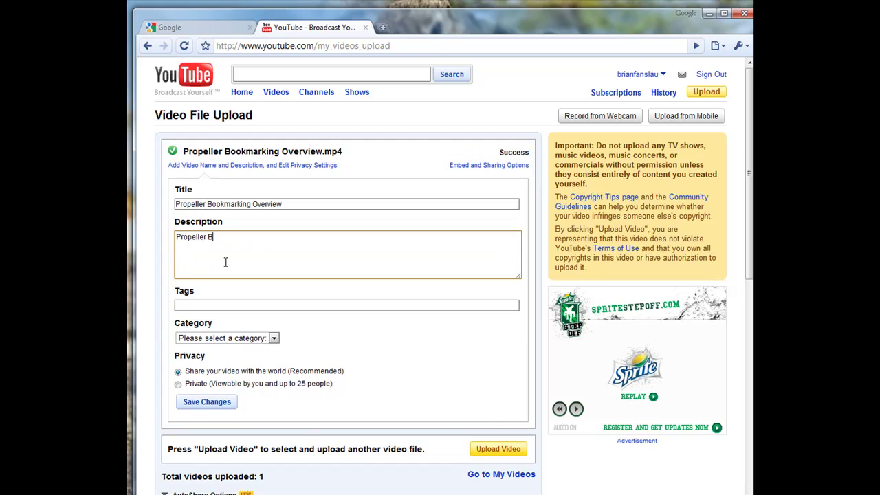
type("ookmarking Overview and Brief")
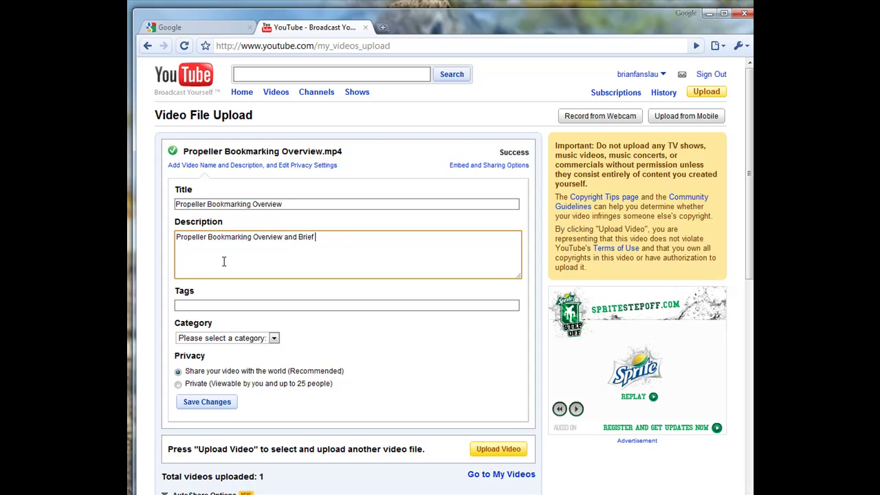
type(" Synaps")
left_click(218, 304)
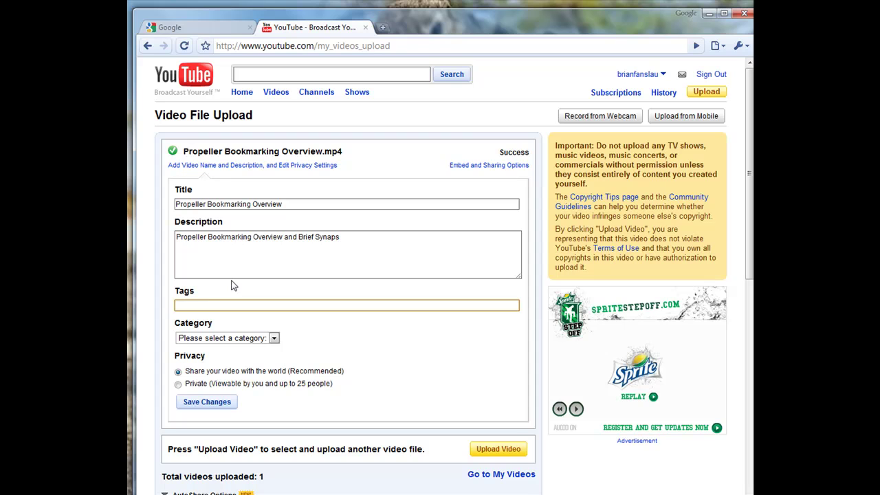
type("Propeller Boom")
type("mar")
type("ler Training, Propeller Tutorial")
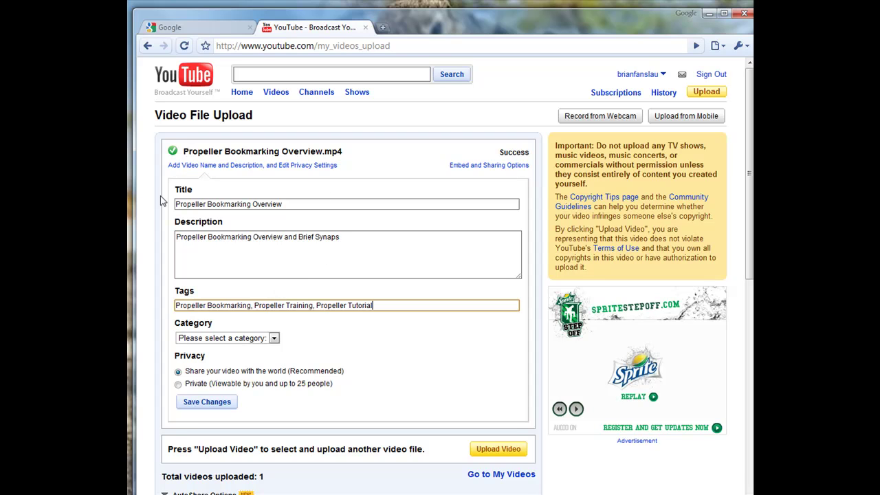
- Set the Propeller video's category to Education, append the tag 'propeller', and save changes
left_click(273, 338)
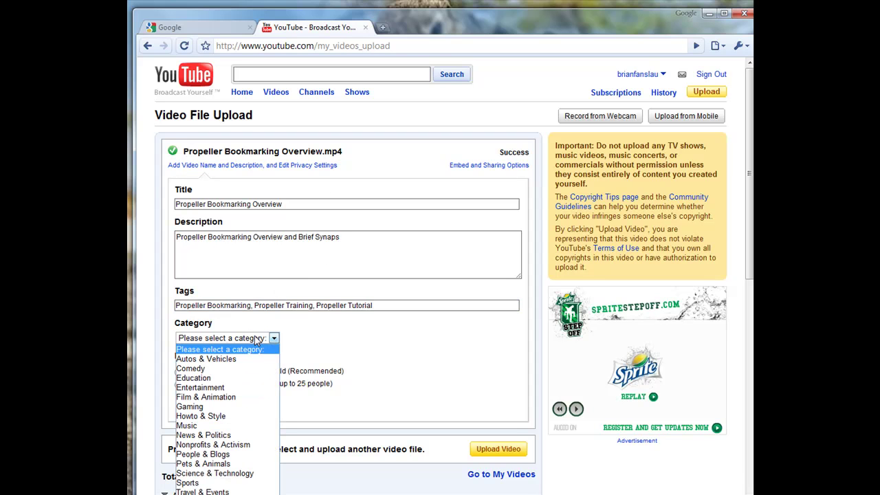
left_click(220, 378)
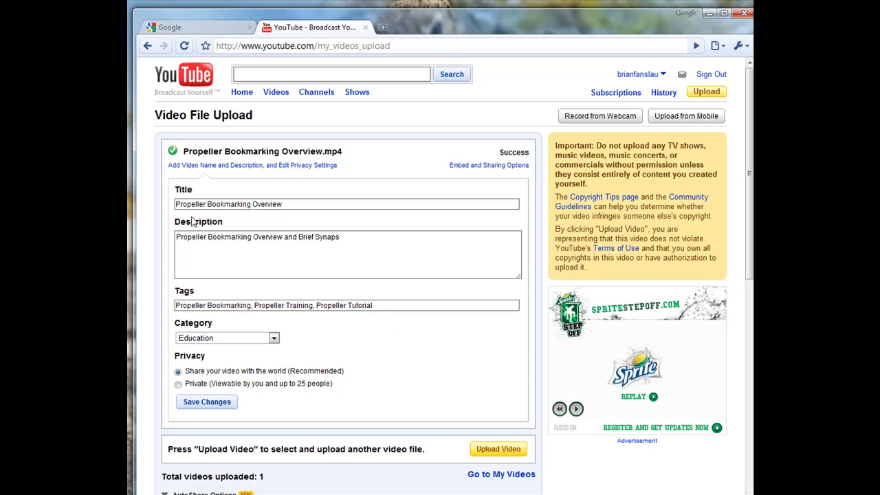
left_click_drag(173, 237, 365, 229)
left_click(366, 234)
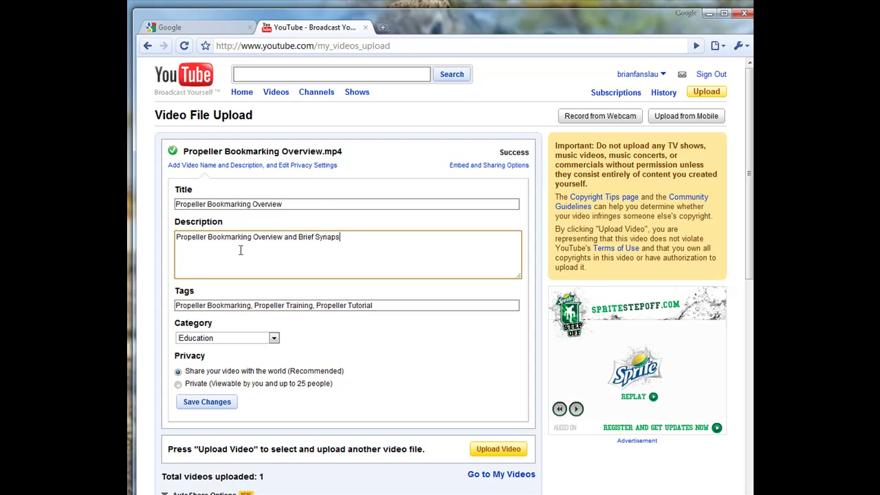
left_click_drag(176, 307, 358, 298)
left_click(377, 305)
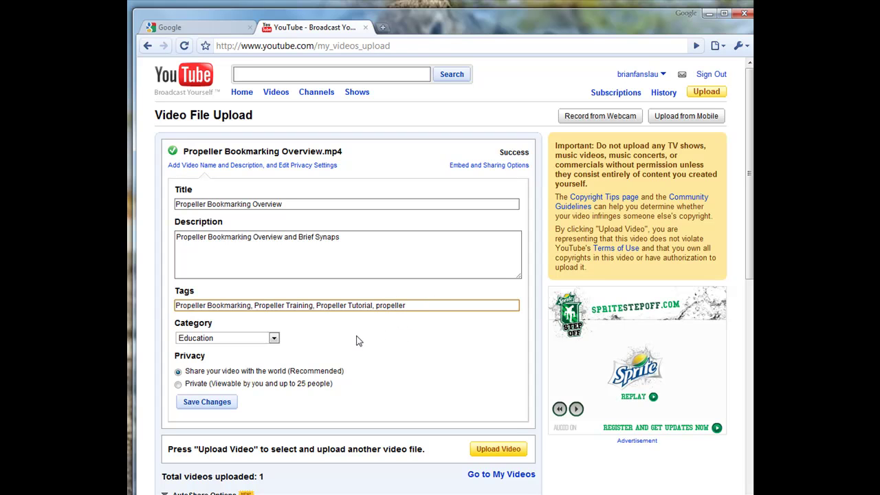
left_click(211, 405)
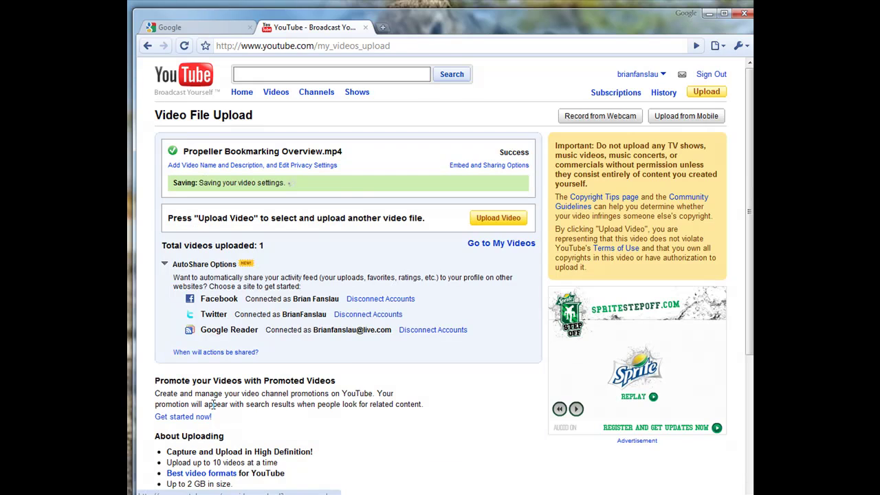
- Upload Delicious Bookmarking Overview.mp4 from the ALX > Delicious Bookmarking Overview folder
left_click(509, 219)
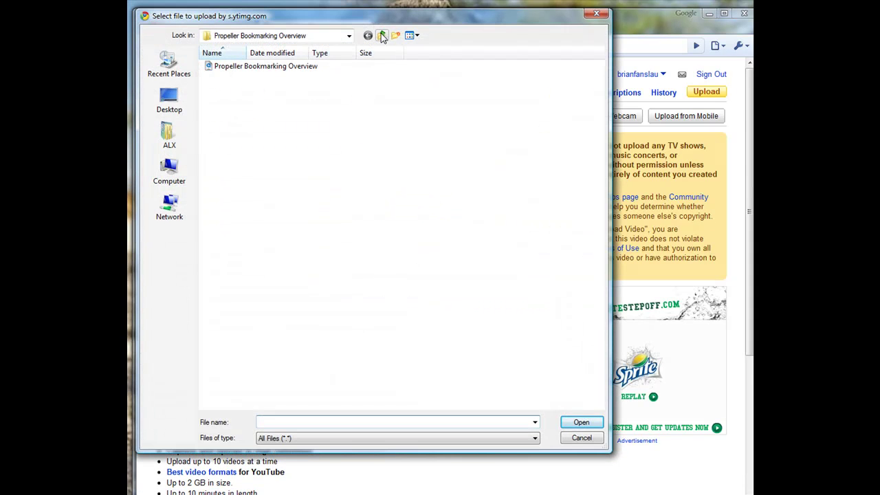
left_click(381, 36)
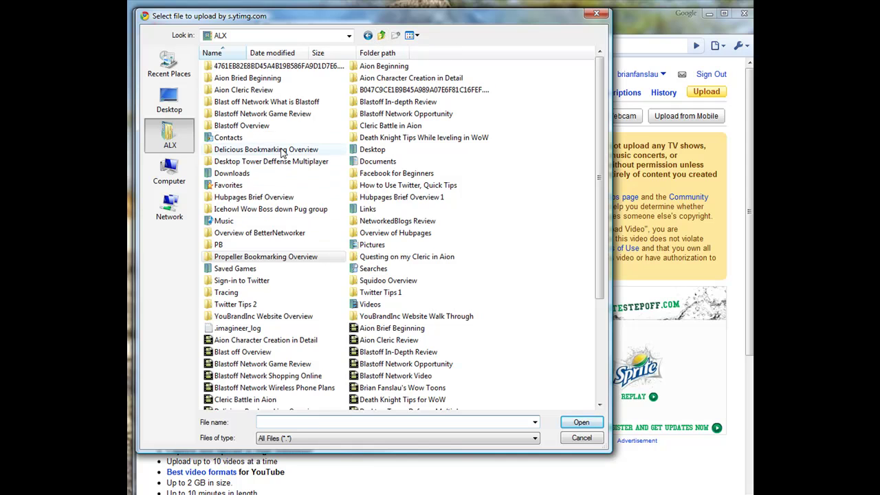
double_click(241, 150)
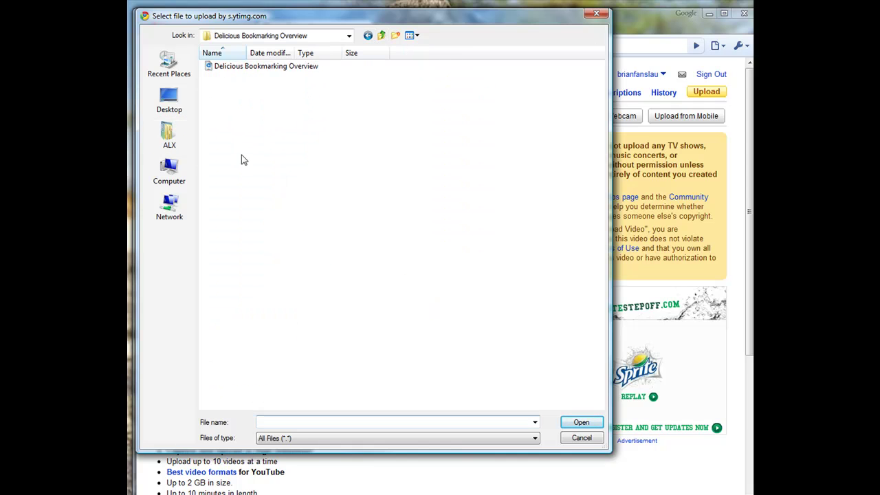
left_click(261, 66)
left_click(581, 422)
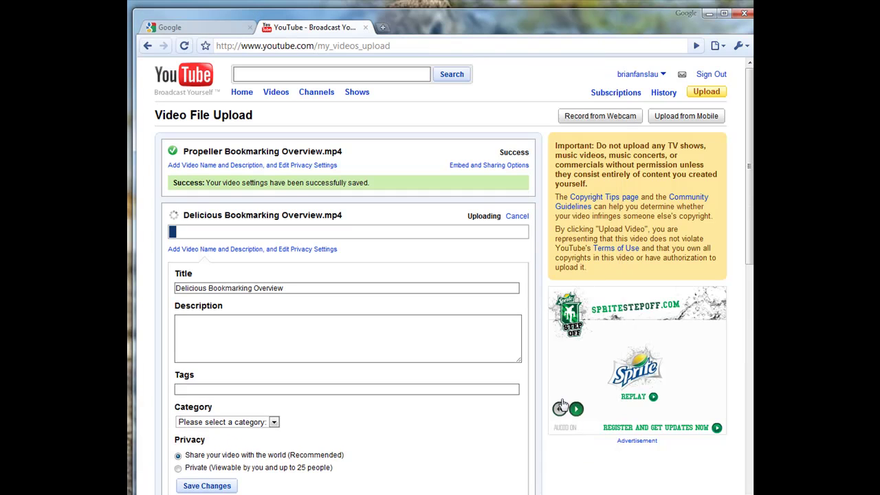
left_click(234, 318)
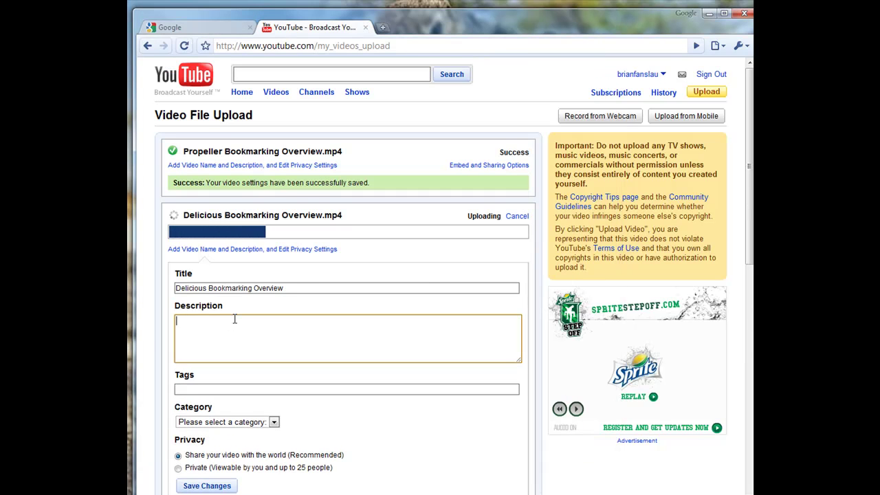
type("http")
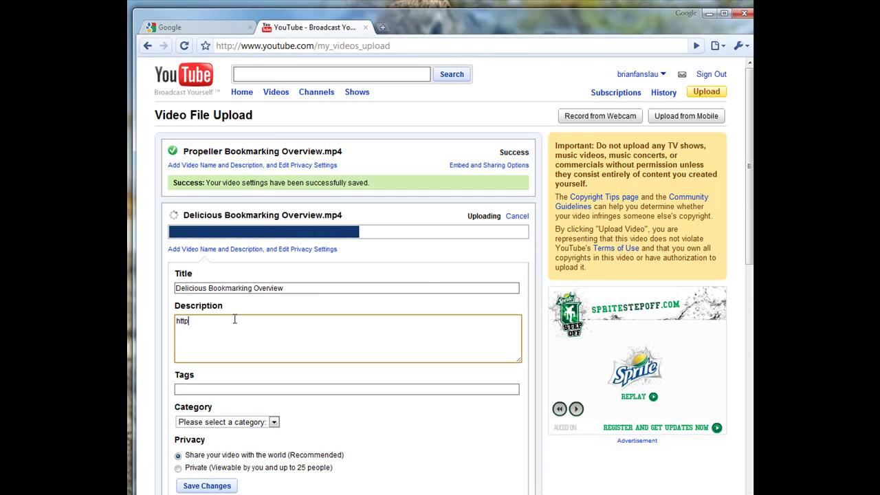
type("://")
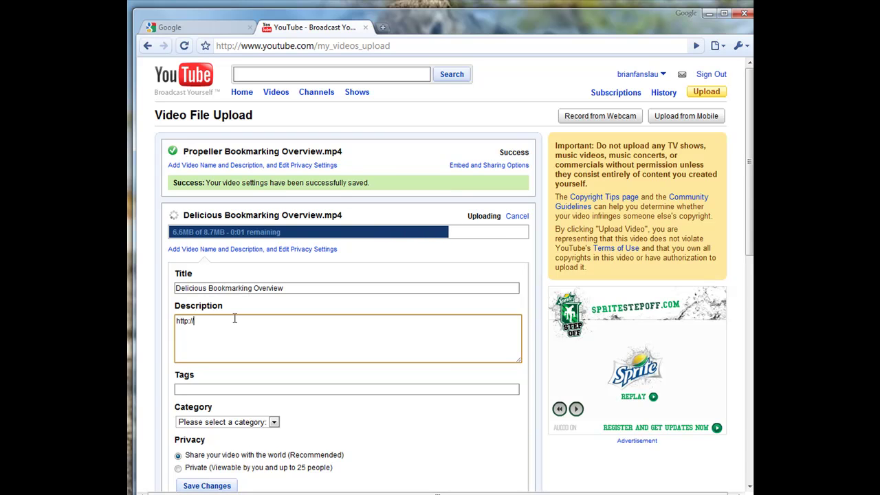
type("youtu")
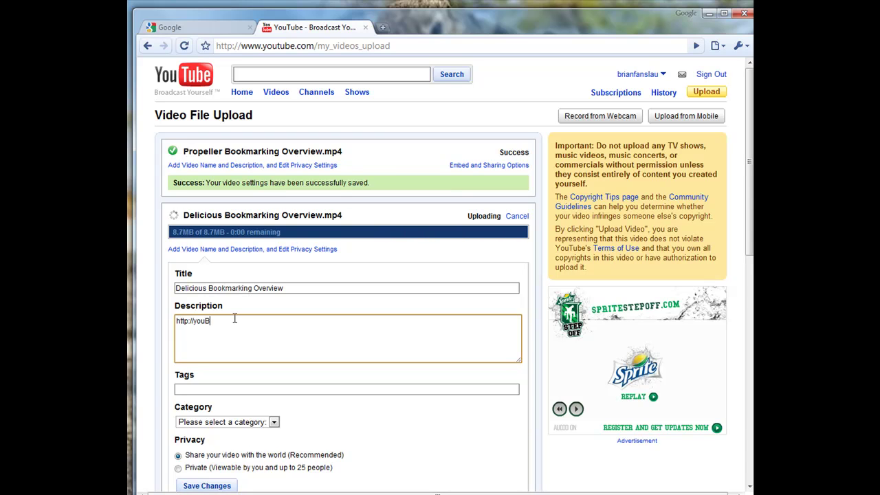
type("andInc.com")
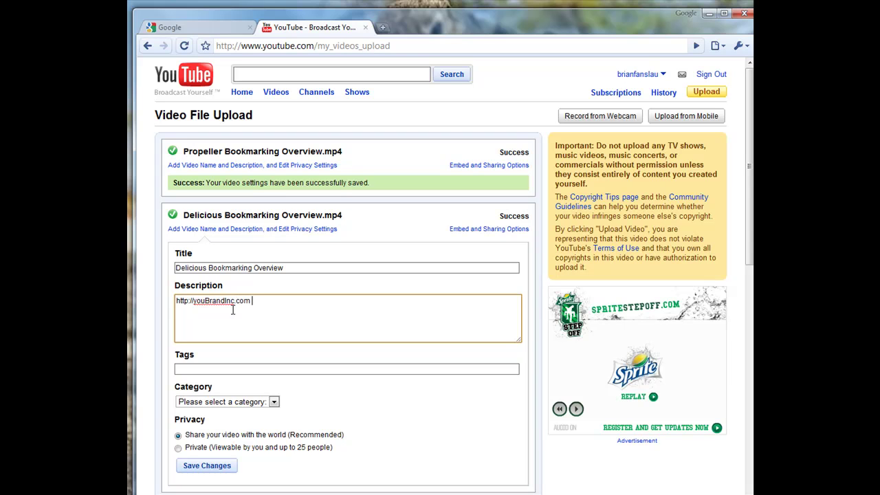
left_click(196, 302)
key("Delete")
type("Y")
left_click(294, 303)
type("Delicious Overview of ")
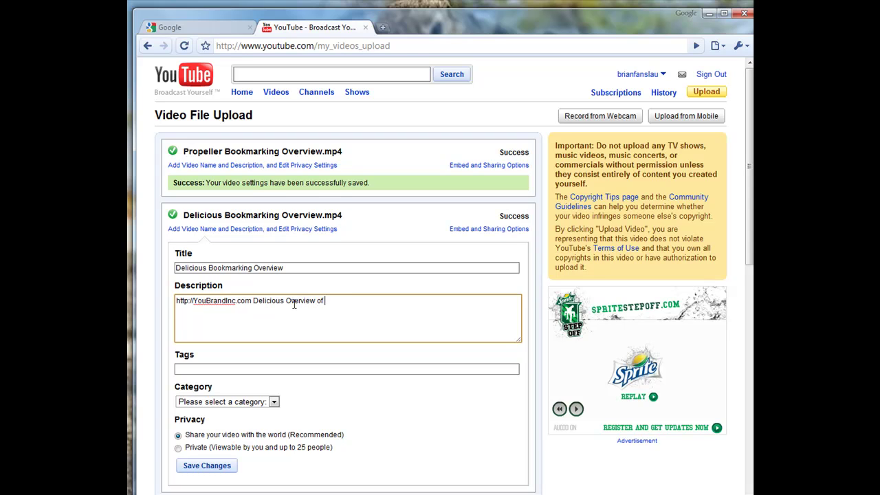
type("Bookmarking and SEO)")
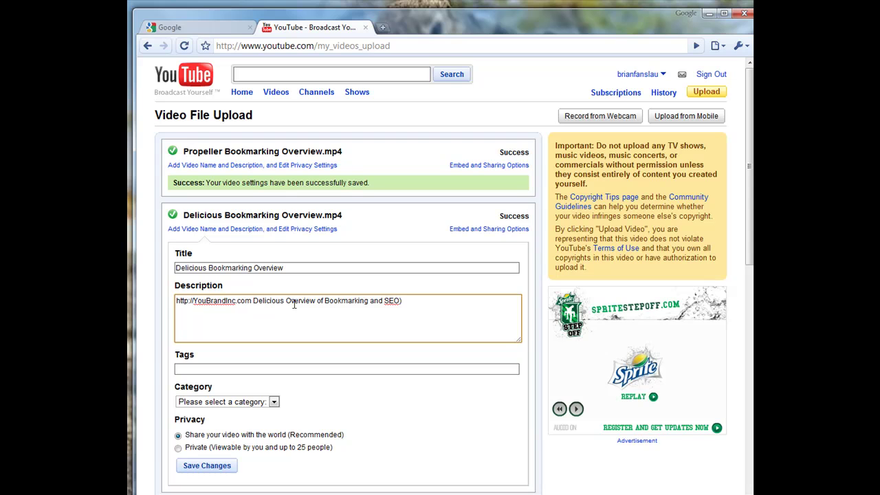
- Tag the video Delicious, Delicious Bookmarking, Delicious training, Delicious how-to, choose Education, and save
left_click(202, 367)
type("De")
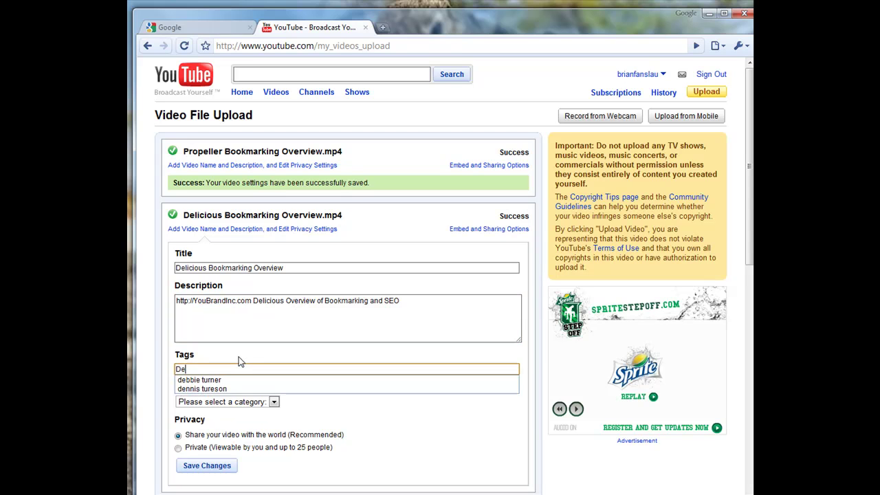
type("licious")
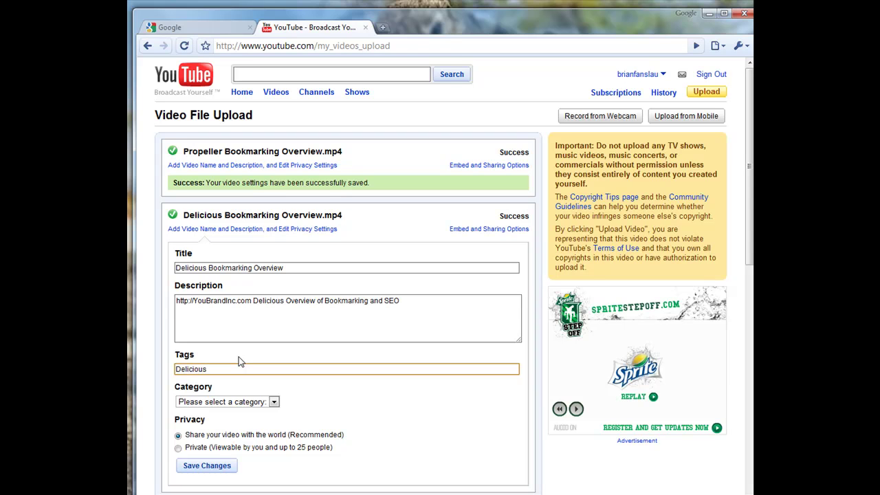
type(", Delicious Bookmarking, Delicious training, ")
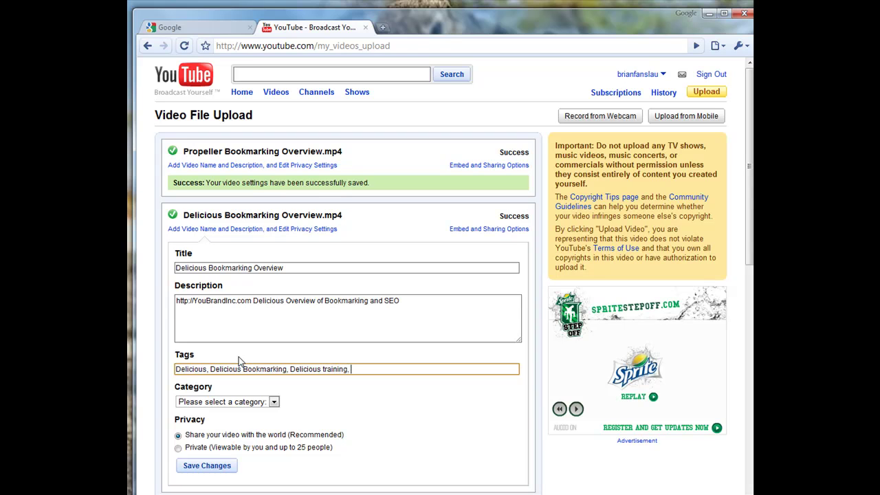
type("Delicious how-to")
left_click(425, 371)
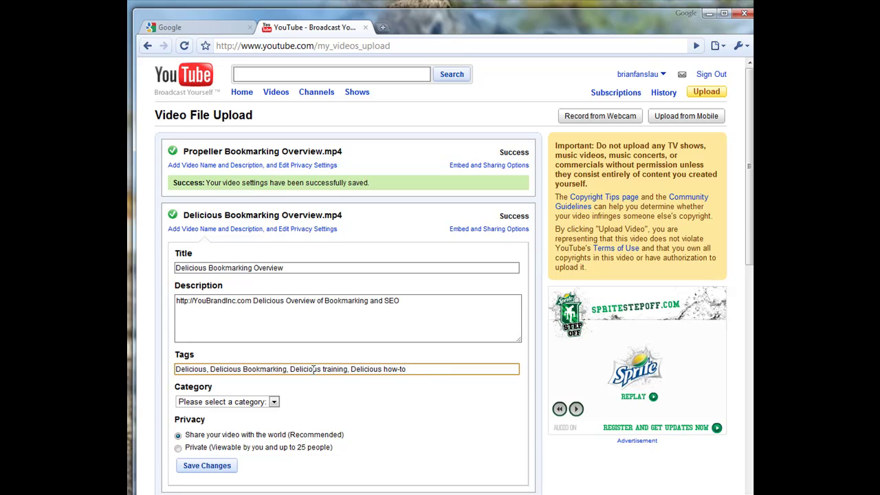
left_click(230, 402)
left_click(206, 443)
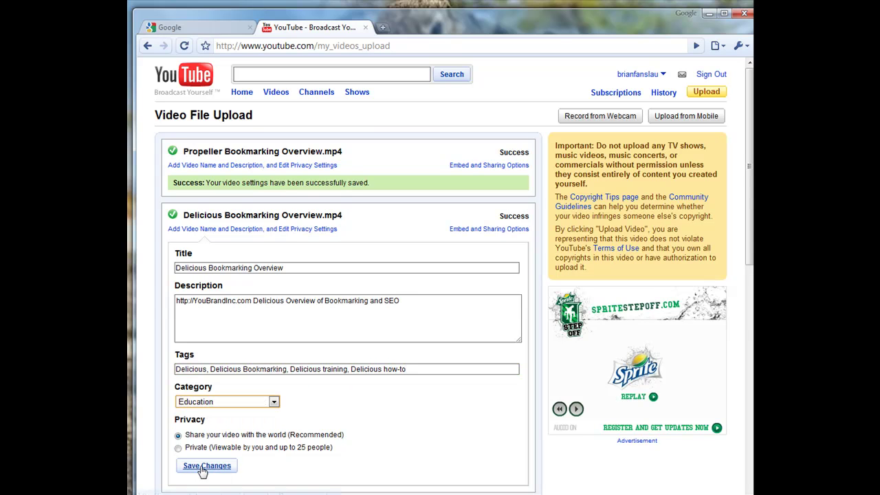
left_click(205, 467)
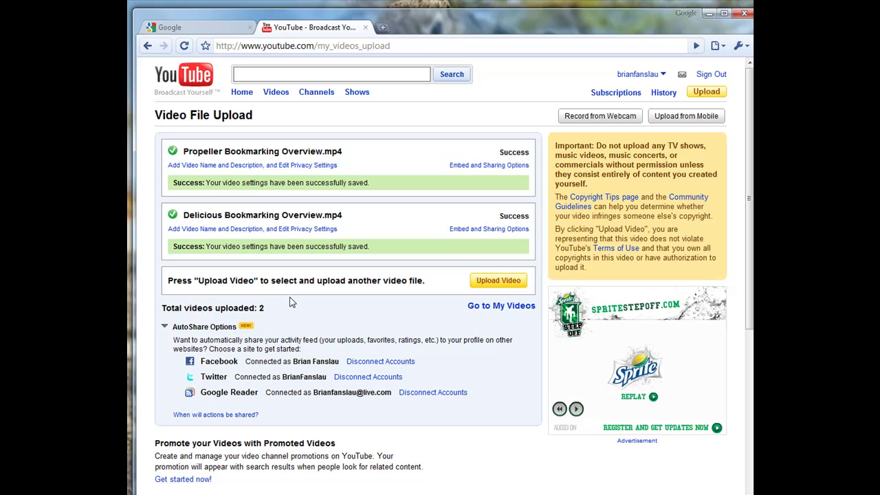
- Open My Videos from the account menu and check both Bookmarking Overview videos are listed
left_click(638, 73)
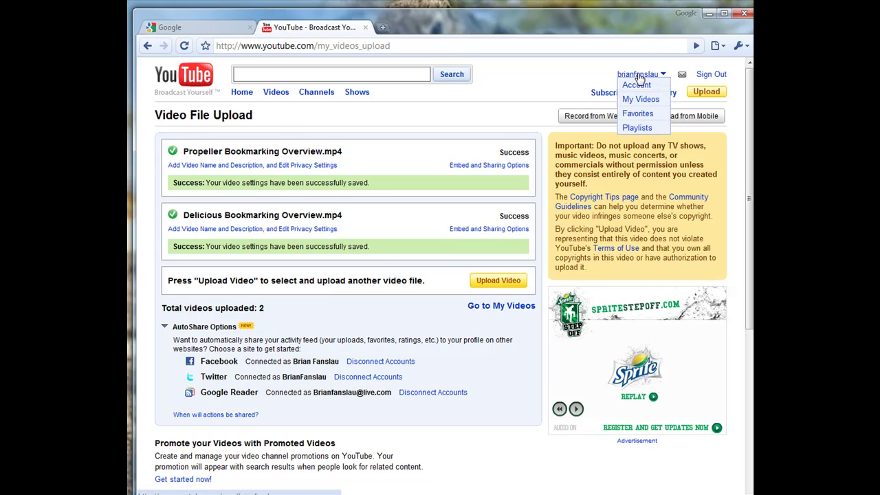
left_click(641, 99)
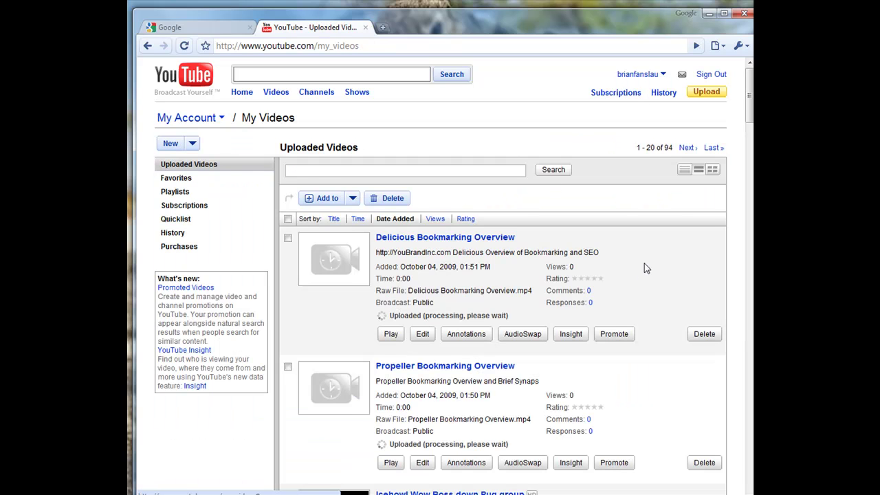
scroll(654, 267, "down", 4)
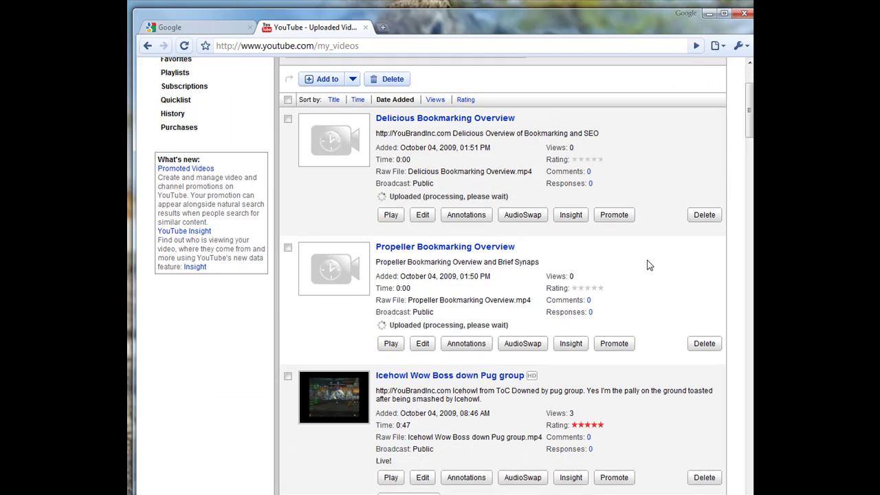
scroll(707, 220, "up", 4)
left_click(661, 74)
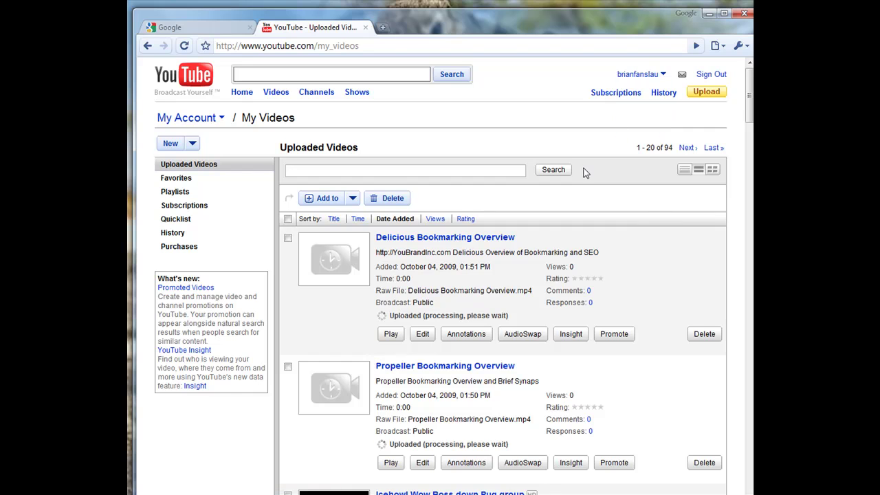
scroll(646, 235, "down", 2)
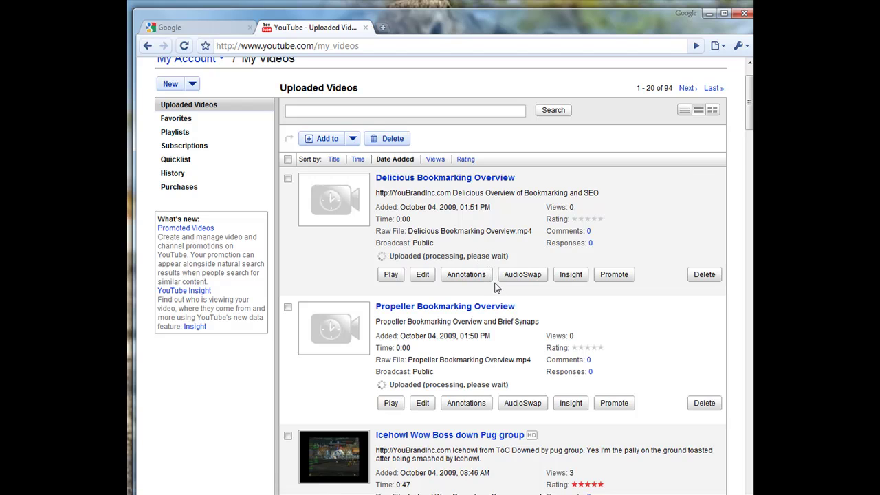
scroll(456, 248, "up", 2)
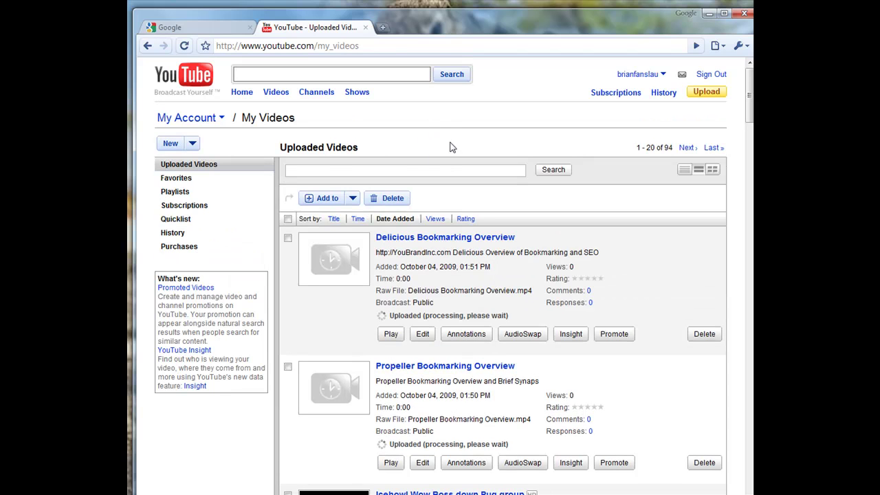